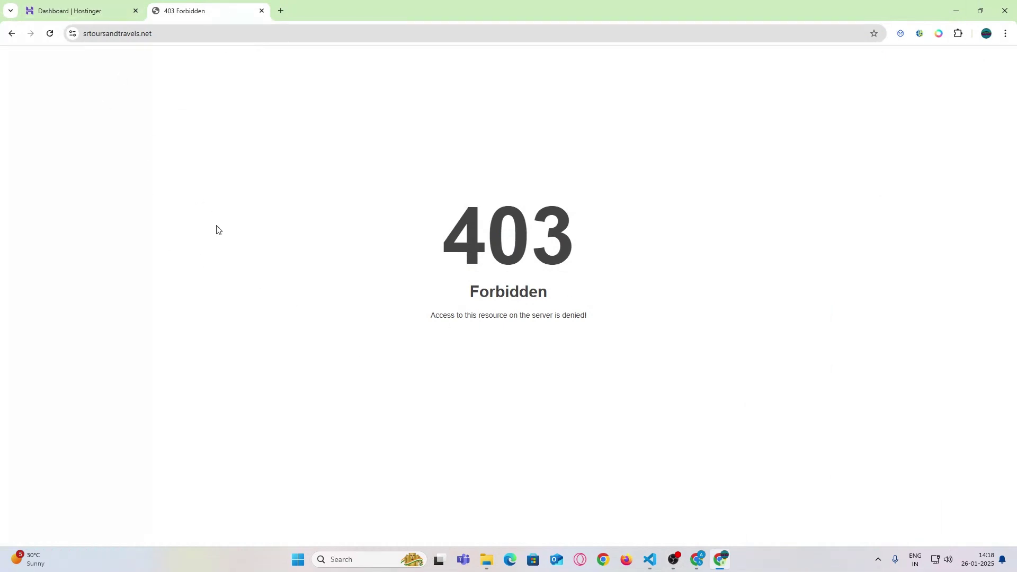
Step: Reload the 403 Forbidden site, check its URL, and return to the srtoursandtravels.net Hostinger dashboard
left_click(50, 34)
left_click(193, 33)
left_click(254, 36)
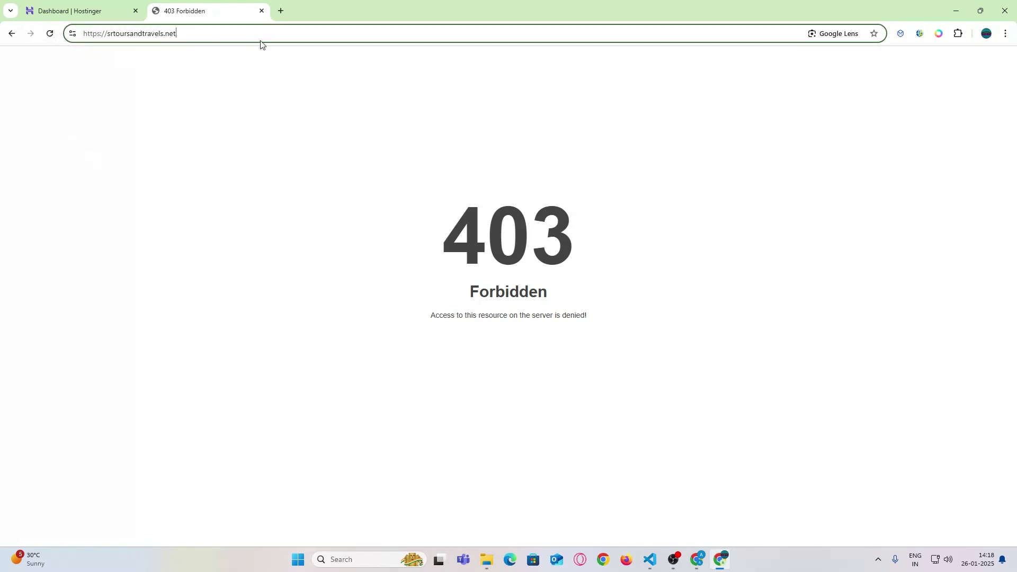
left_click(46, 7)
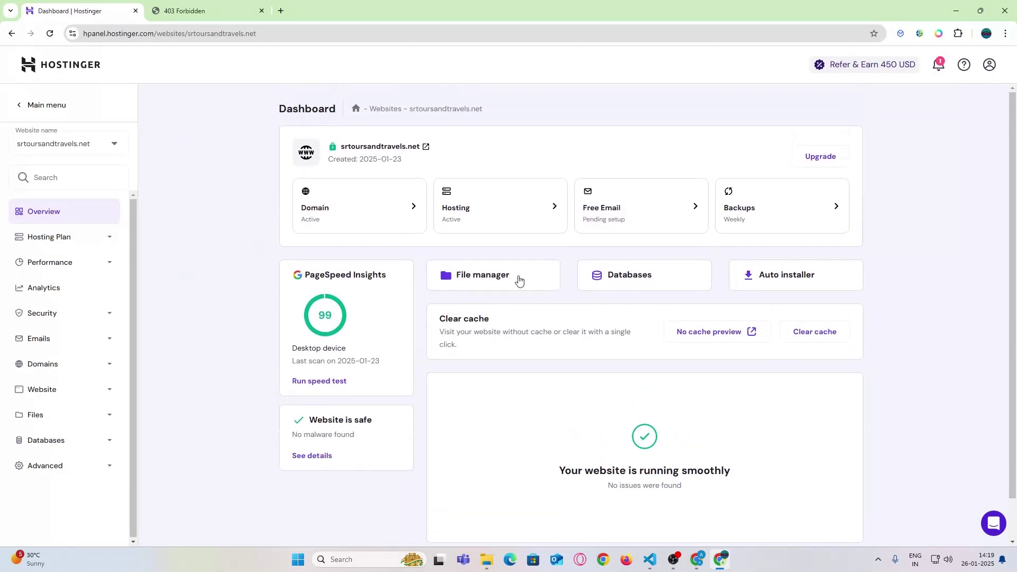
Step: Open File manager from hPanel and enter the empty public_html folder
left_click(469, 292)
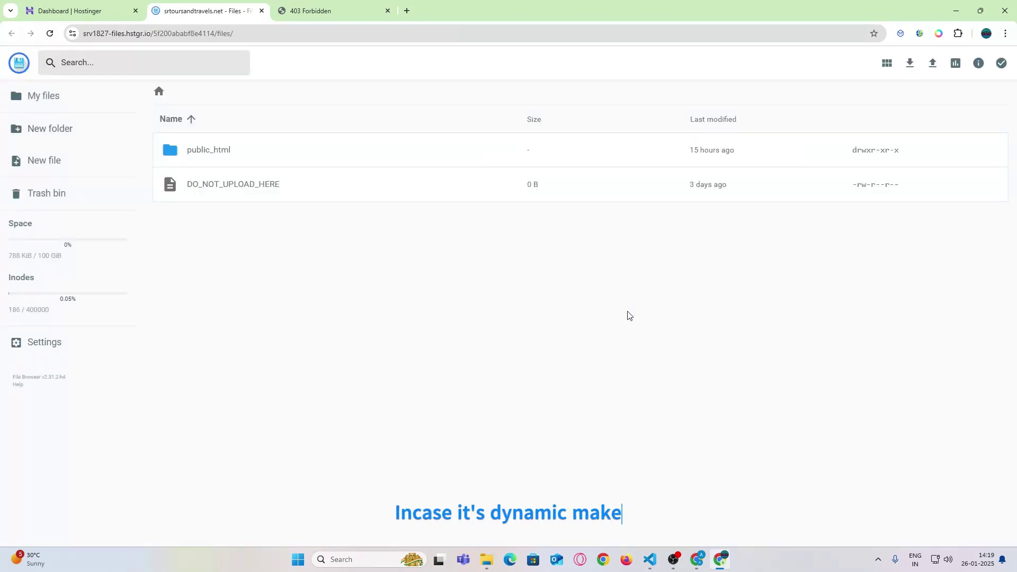
left_click(228, 163)
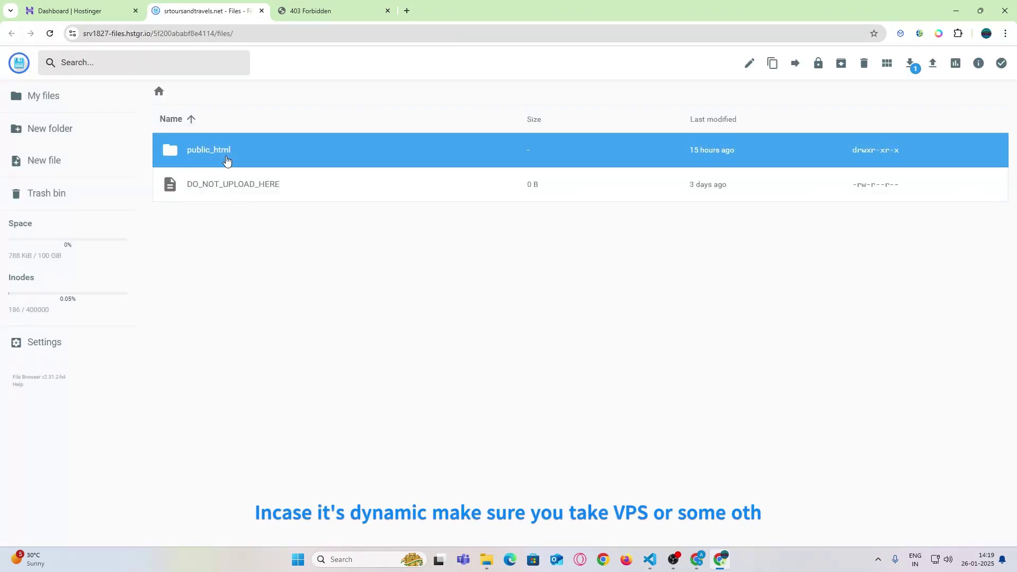
double_click(253, 145)
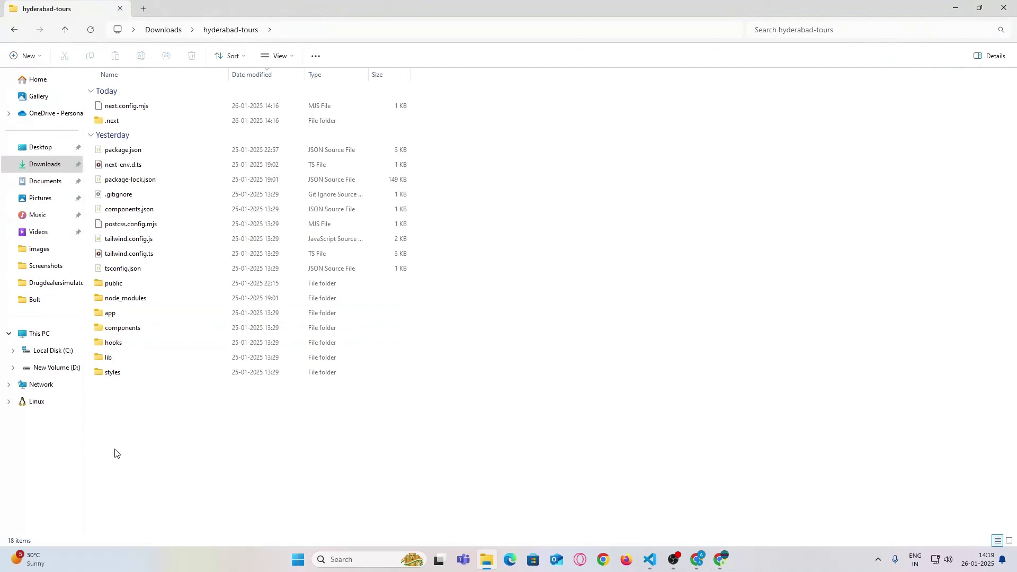
left_click_drag(116, 453, 160, 117)
left_click(575, 256)
left_click_drag(171, 438, 159, 104)
left_click(207, 437)
left_click_drag(206, 437, 161, 98)
left_click(158, 434)
left_click_drag(168, 424, 149, 112)
left_click(475, 314)
left_click_drag(144, 388, 148, 104)
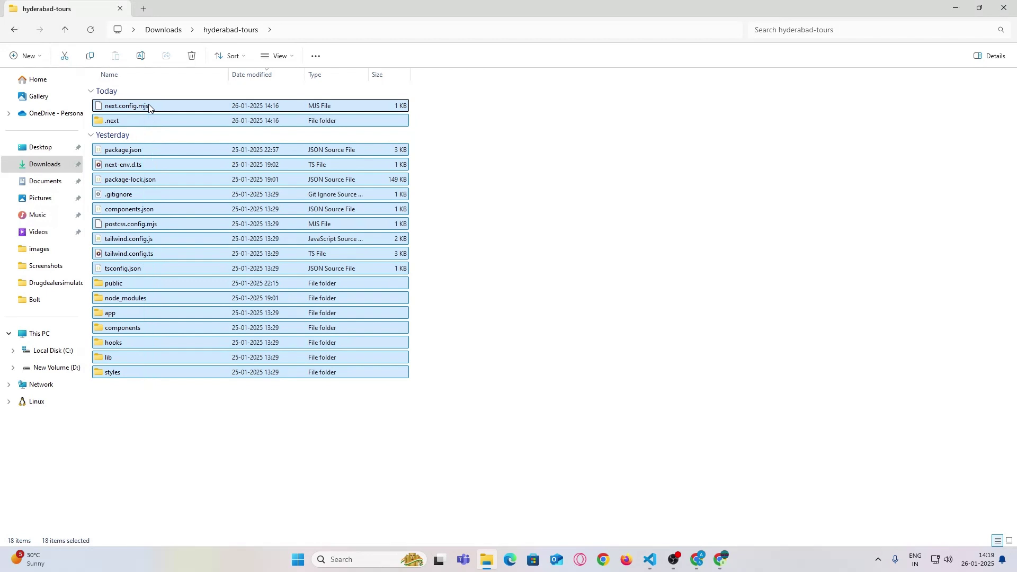
left_click(567, 184)
left_click_drag(184, 418, 162, 98)
left_click(584, 226)
left_click_drag(159, 461, 155, 102)
left_click(528, 262)
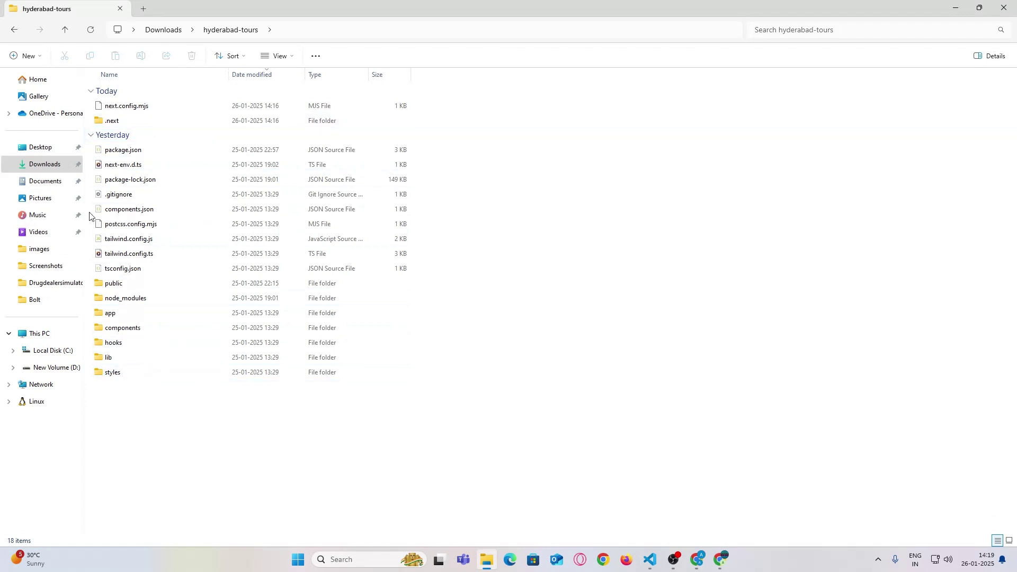
key("alt+Tab")
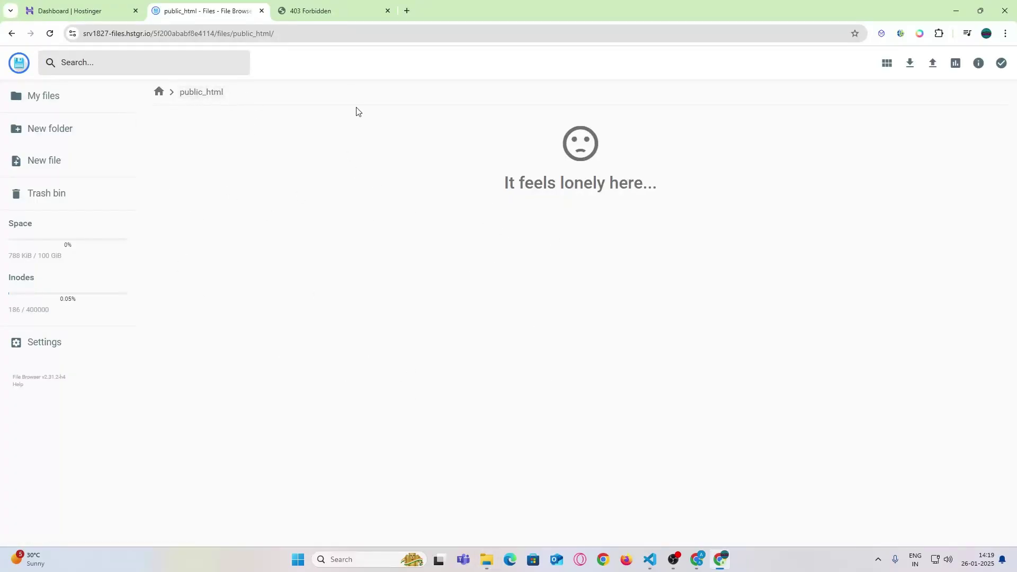
Step: Switch between windows, checking the 403 site tab and the public_html file manager
key("alt+Tab")
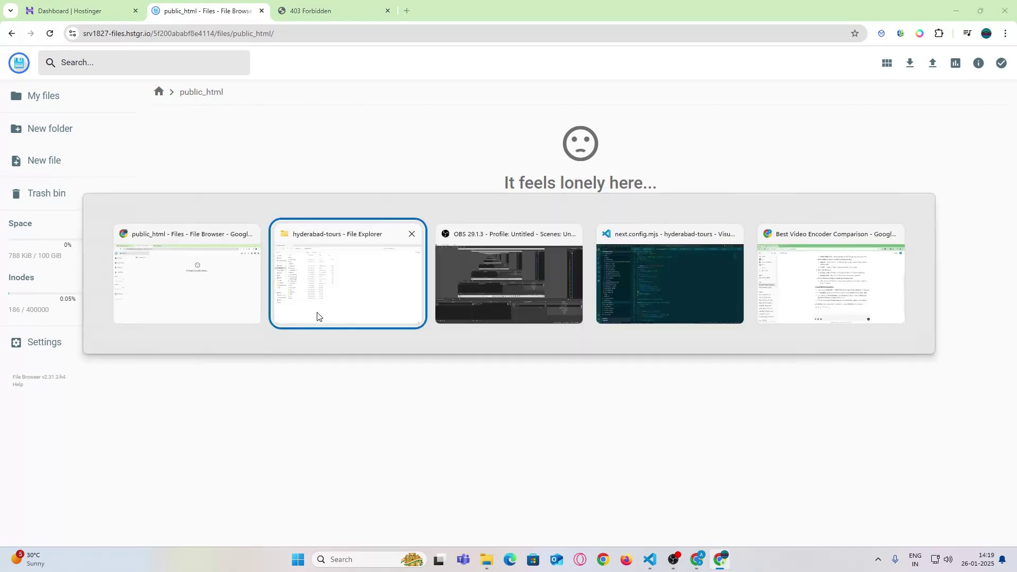
key("alt+Tab")
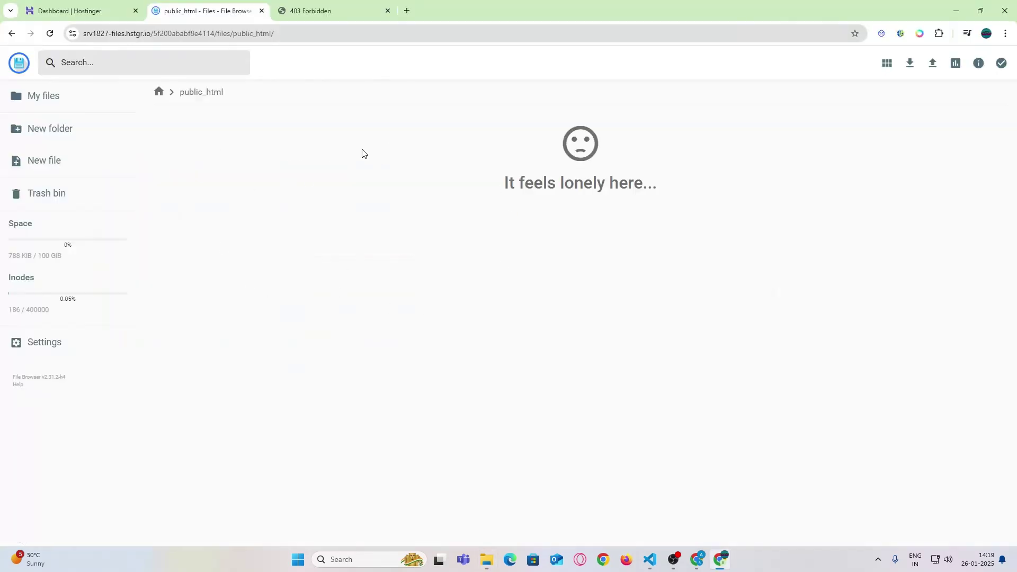
key("alt+Tab")
key("alt+Tab")
key("alt+Tab")
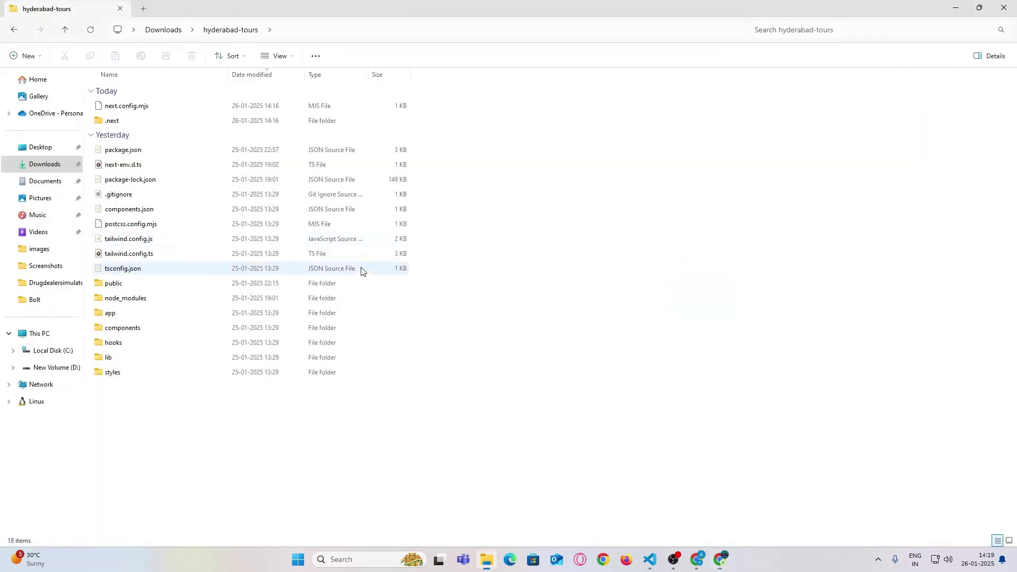
key("alt+Tab")
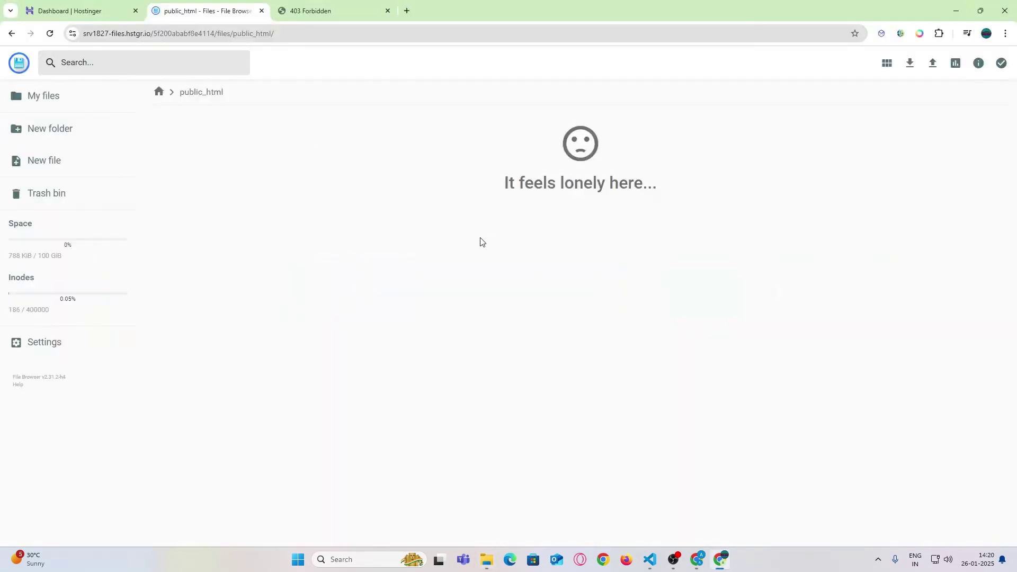
left_click(346, 5)
left_click(206, 15)
Step: Open the hyderabad-tours project folder in Visual Studio Code with Open with Code
key("alt+Tab")
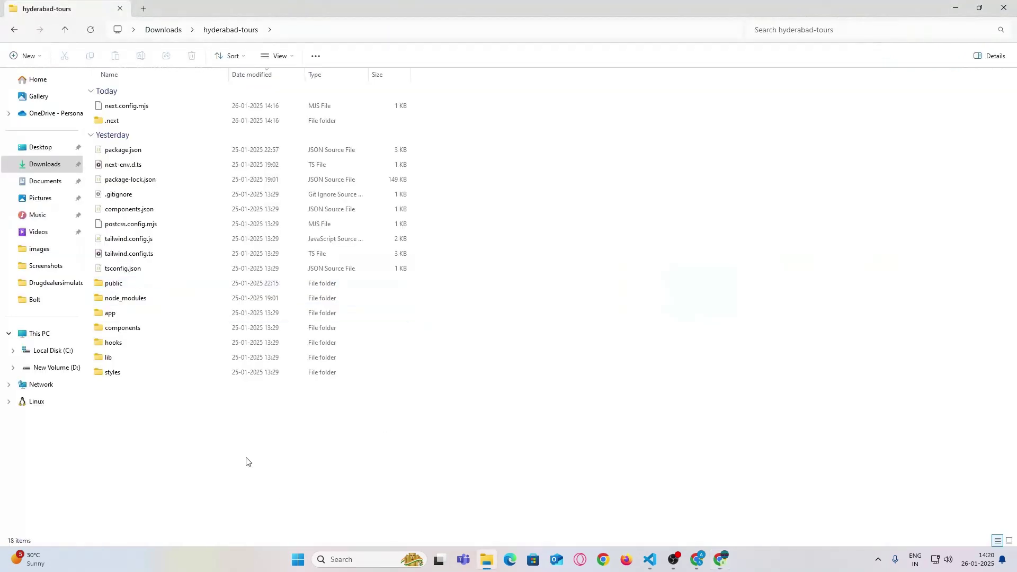
right_click(247, 462)
left_click(292, 389)
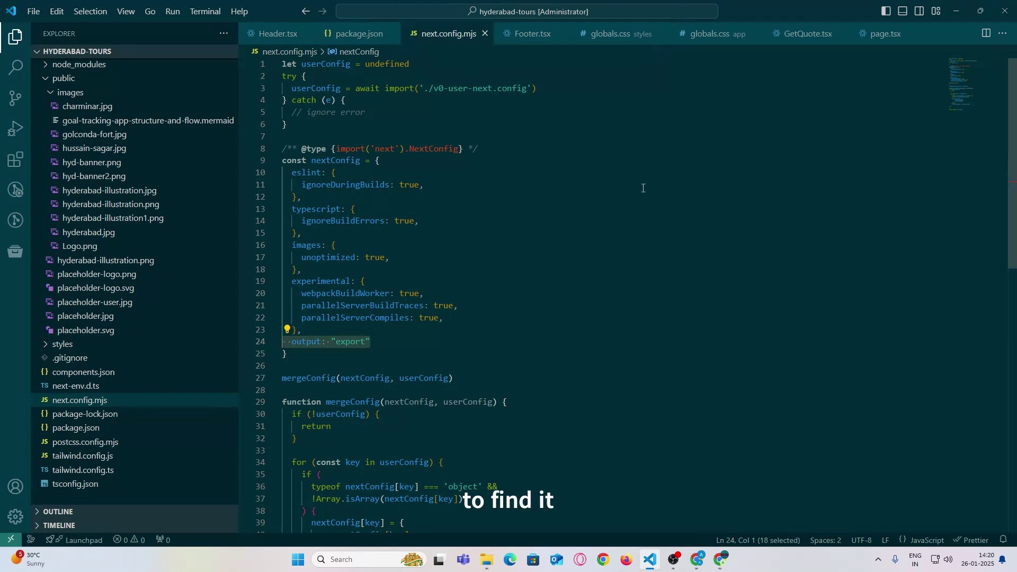
scroll(509, 500, "down", 3)
scroll(771, 249, "up", 3)
Step: Retype line 24 of next.config.mjs as output: "export" using autocomplete, and indent it
left_click(770, 244)
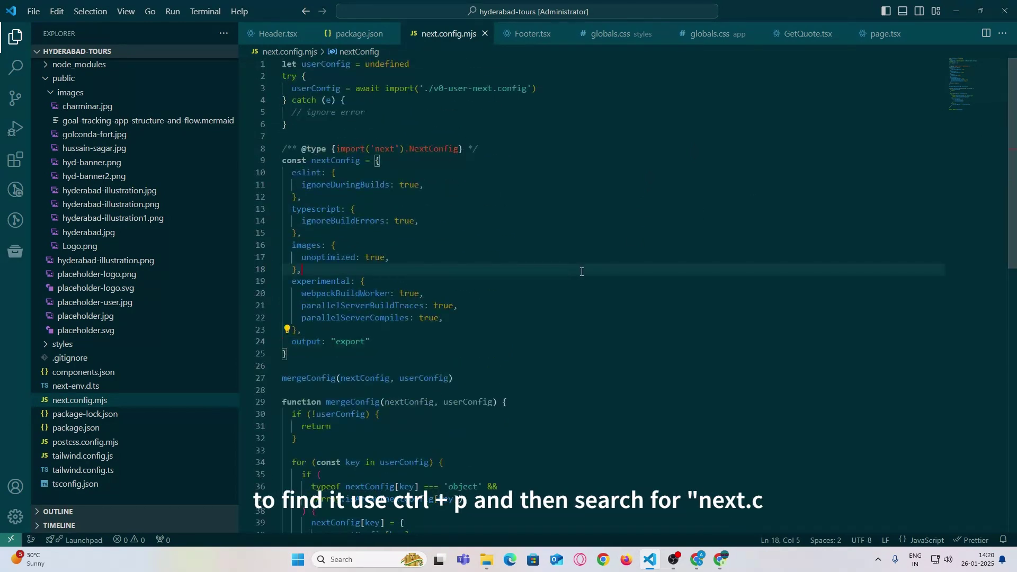
scroll(770, 249, "down", 5)
scroll(770, 248, "up", 5)
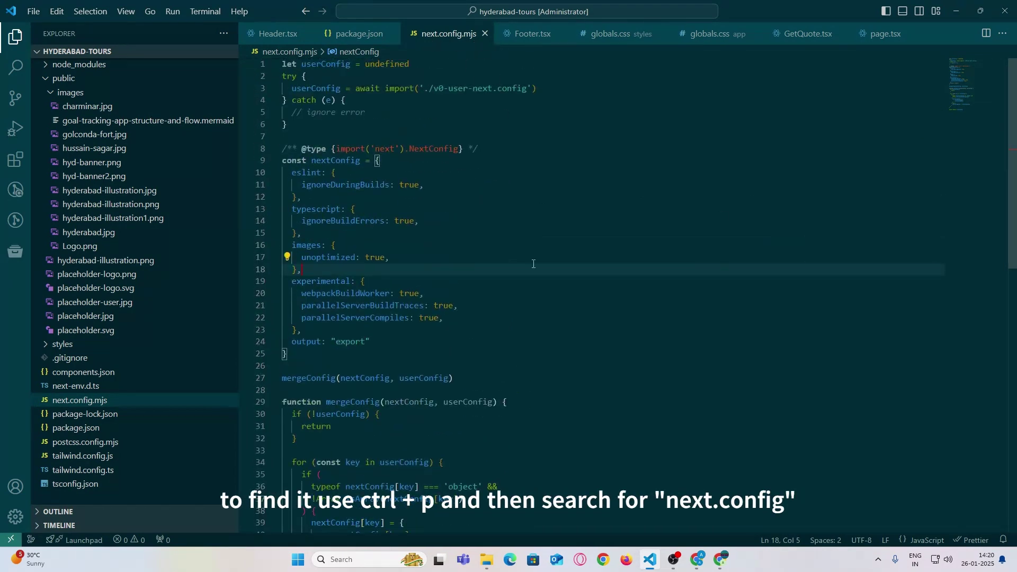
scroll(770, 248, "up", 1)
mouse_move(370, 342)
left_mouse_down()
mouse_move(247, 342)
mouse_move(288, 342)
left_mouse_up()
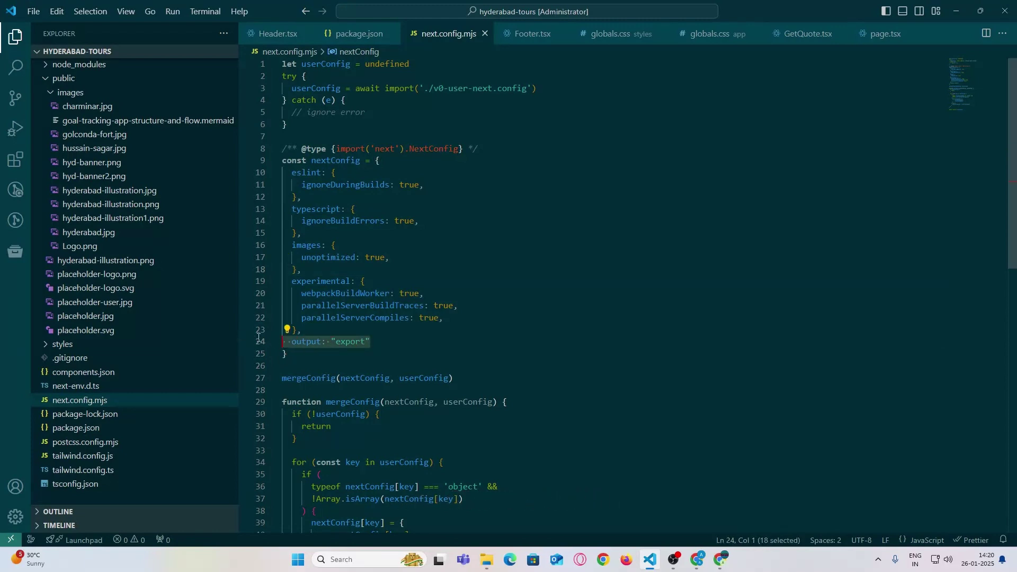
left_click(334, 172)
left_click_drag(370, 342, 261, 339)
key("BackSpace")
type("out")
key("Return")
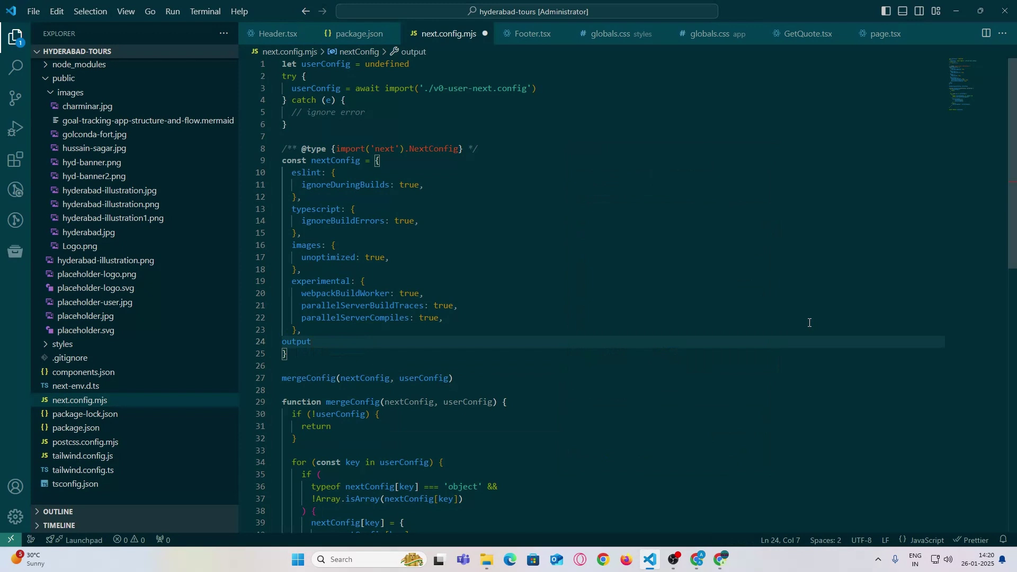
type("\"")
key("Return")
left_click(282, 341)
key("Tab")
Step: Delete the "export" script from package.json and the trailing comma after "lint"
left_click(356, 33)
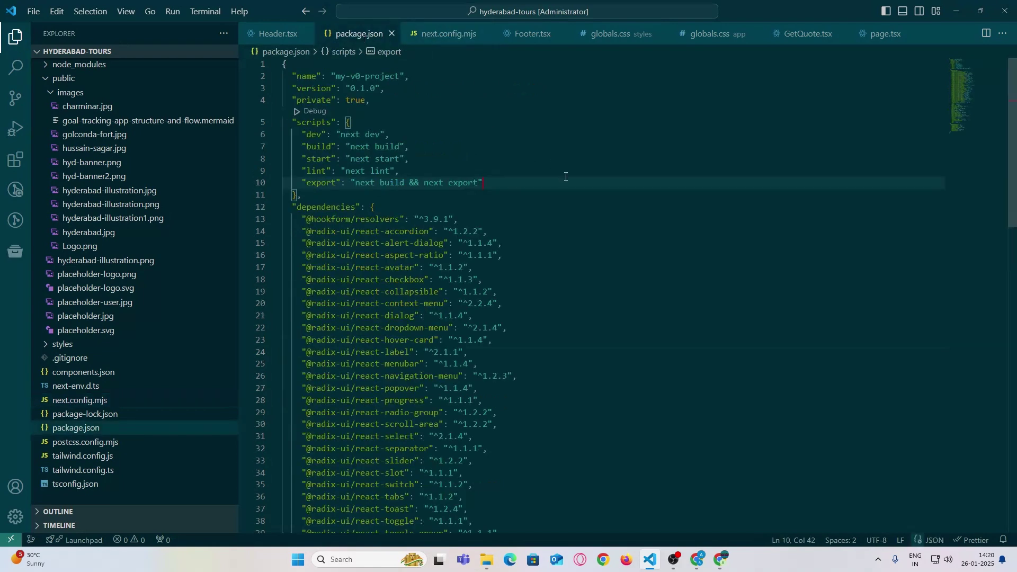
left_click_drag(483, 182, 215, 182)
key("ctrl+slash")
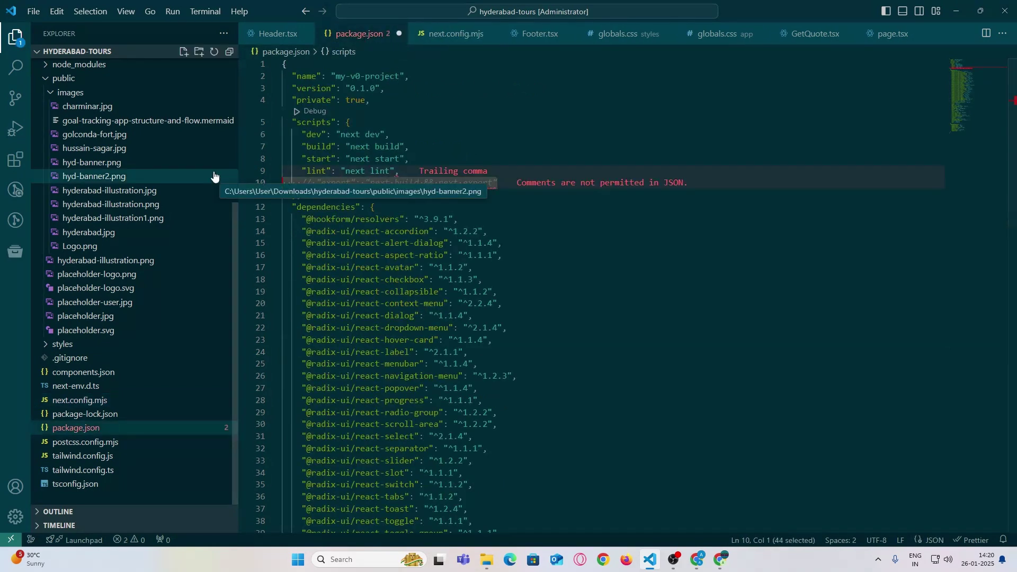
left_click(650, 170)
key("BackSpace")
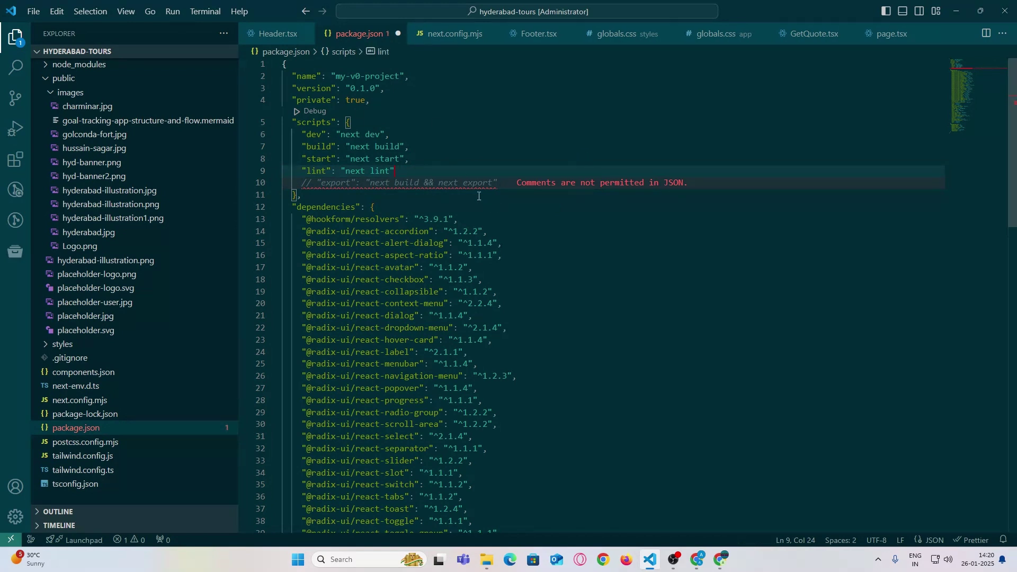
left_click_drag(498, 183, 240, 186)
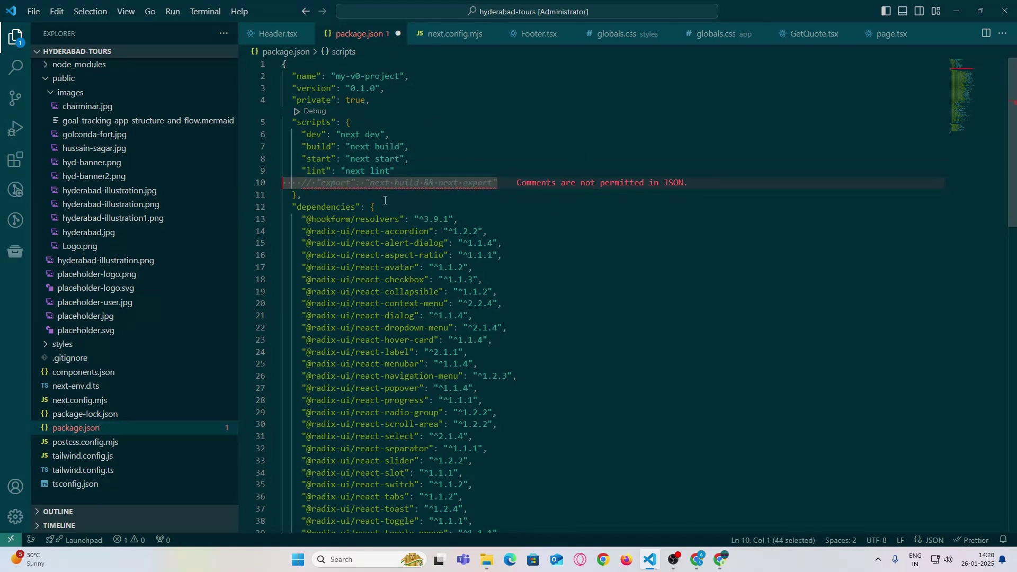
key("BackSpace")
key("BackSpace")
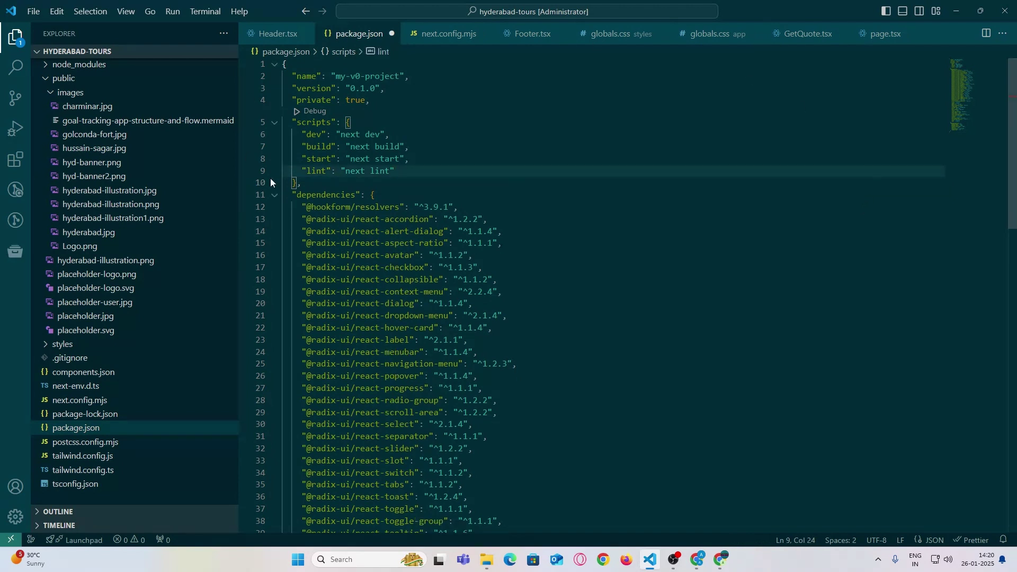
Step: Save package.json and compare its "build": "next build" script with next.config.mjs's output: "export"
left_click_drag(304, 147, 409, 147)
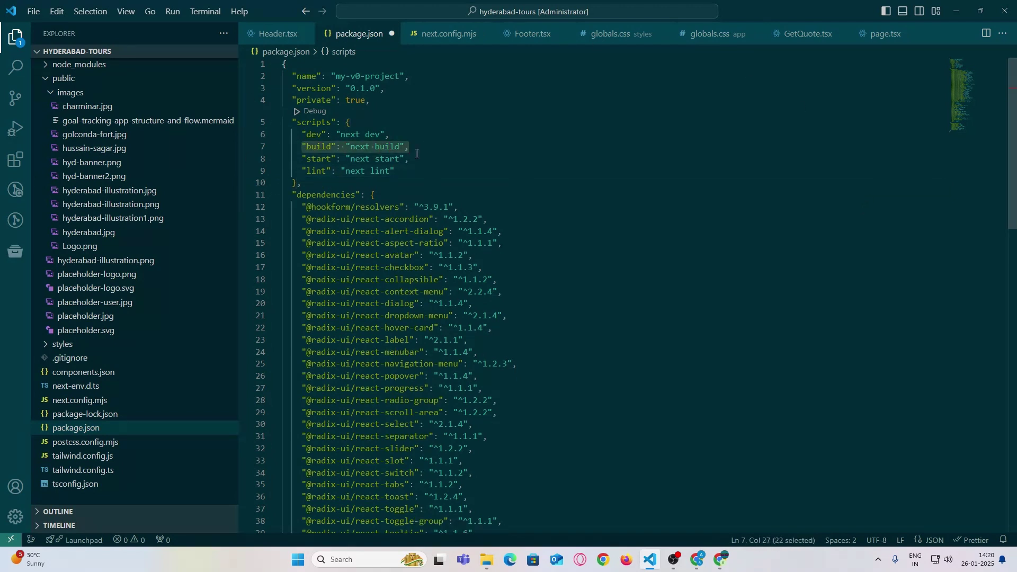
key("Escape")
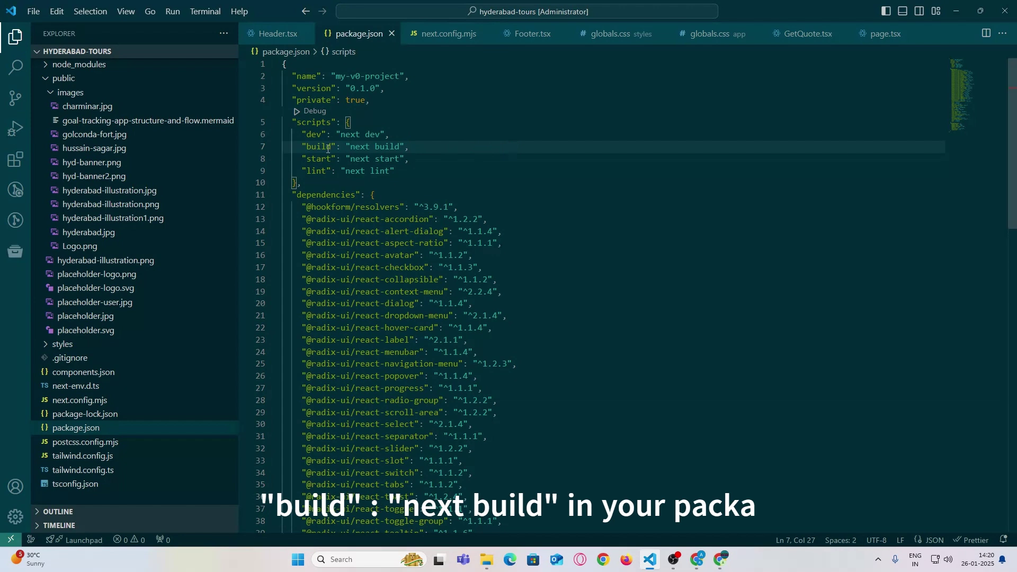
double_click(318, 147)
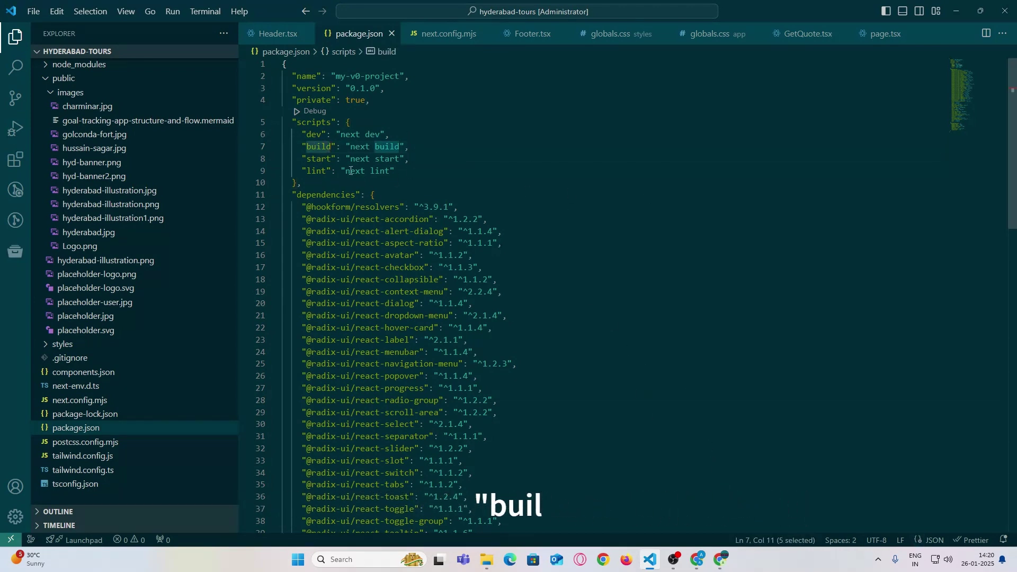
left_click(448, 33)
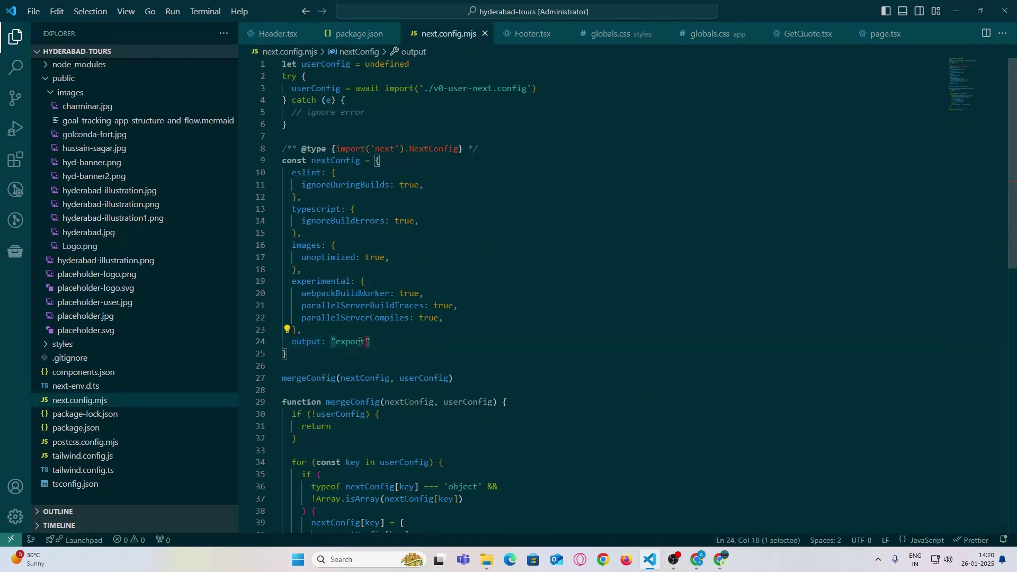
left_click_drag(371, 342, 283, 342)
left_click(360, 34)
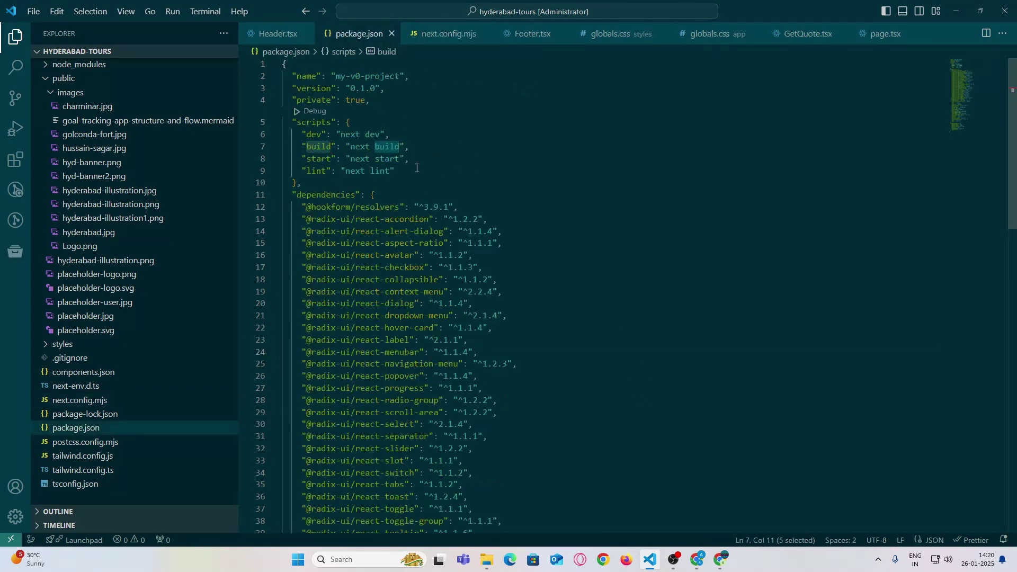
left_click_drag(410, 147, 283, 147)
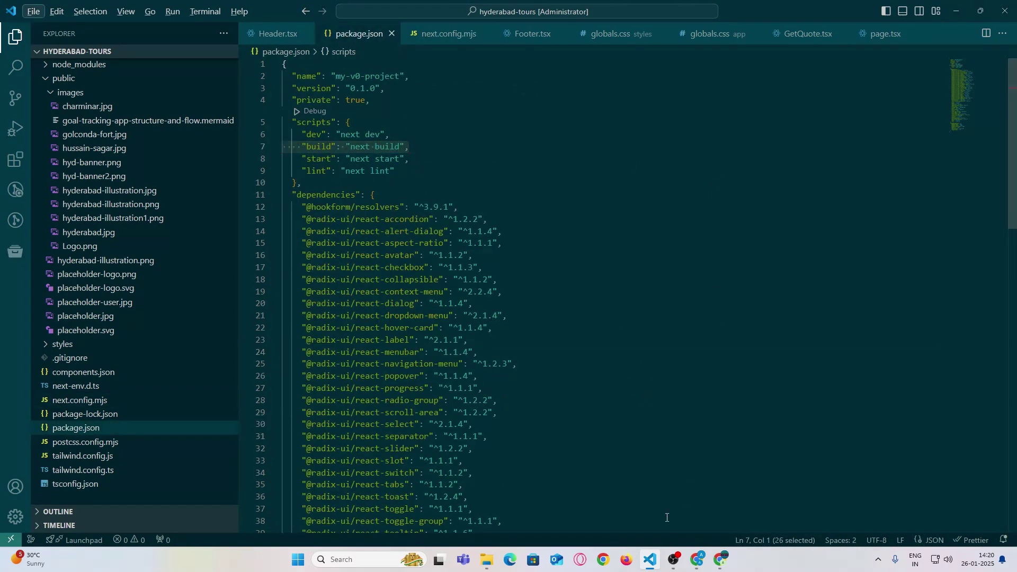
Step: Open an administrator PowerShell in hyderabad-tours and run npm run build to create the out folder
left_click(488, 560)
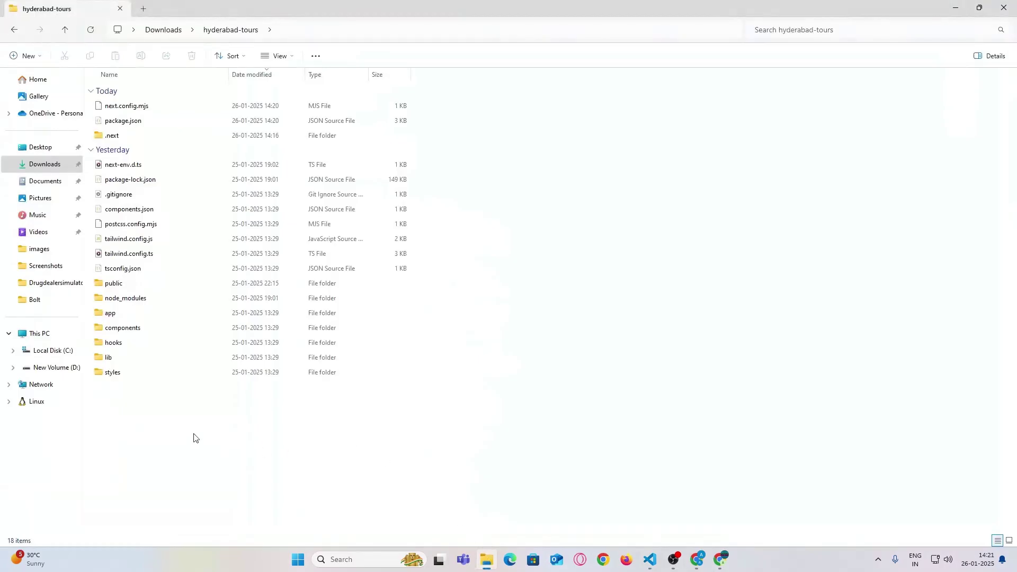
right_click(194, 438)
left_click(239, 344)
type("npm run build")
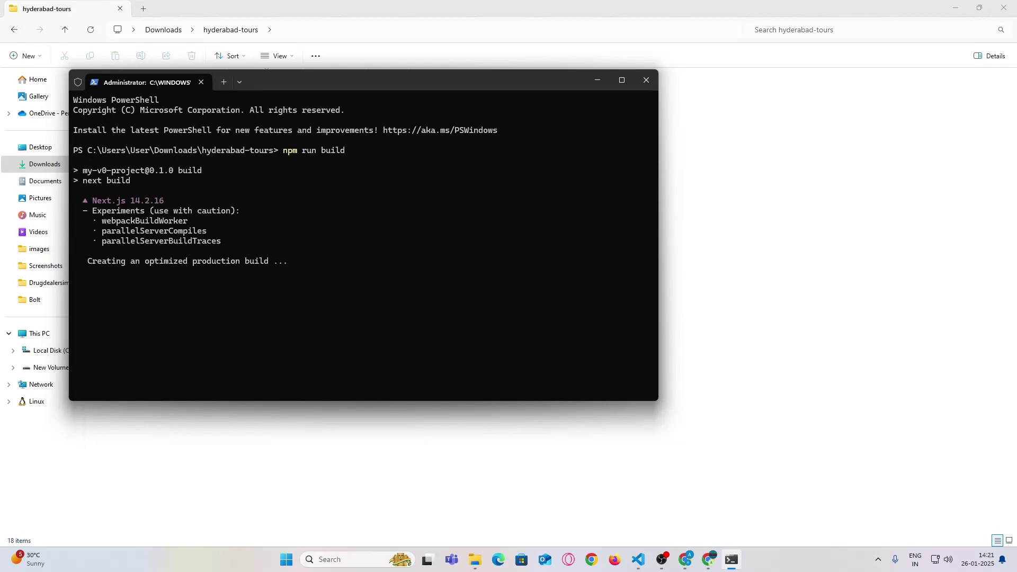
left_click_drag(354, 90, 666, 104)
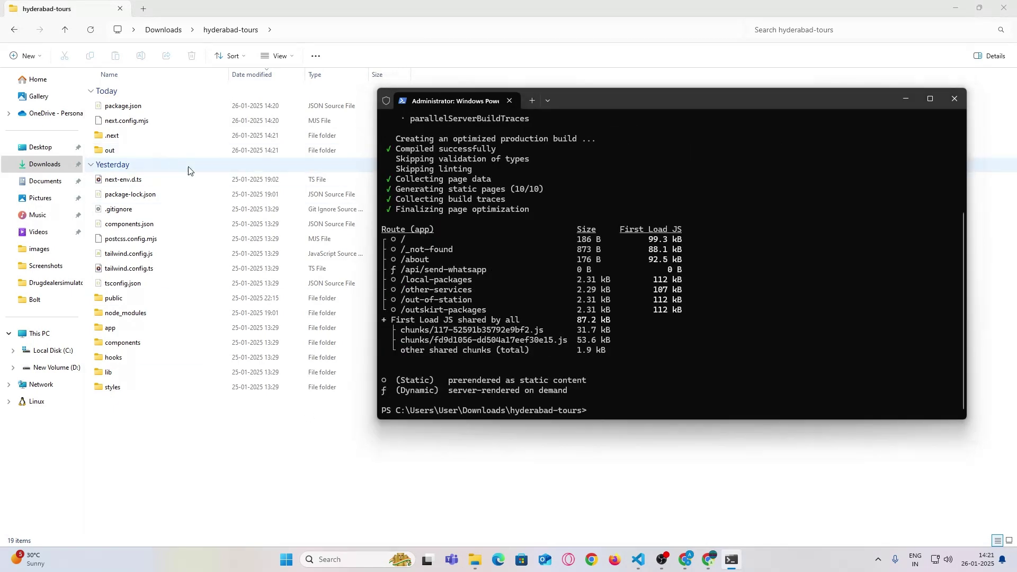
key("alt+Tab")
key("alt+Tab")
Step: Review next.config.mjs, selecting the nextConfig name on line 9
left_click(457, 39)
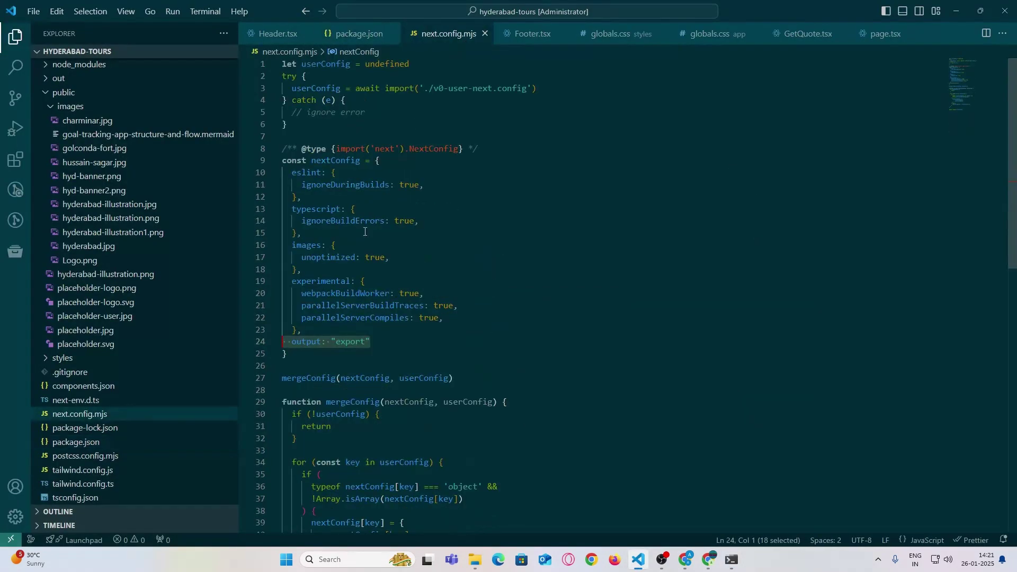
key("Left")
key("Left")
double_click(336, 161)
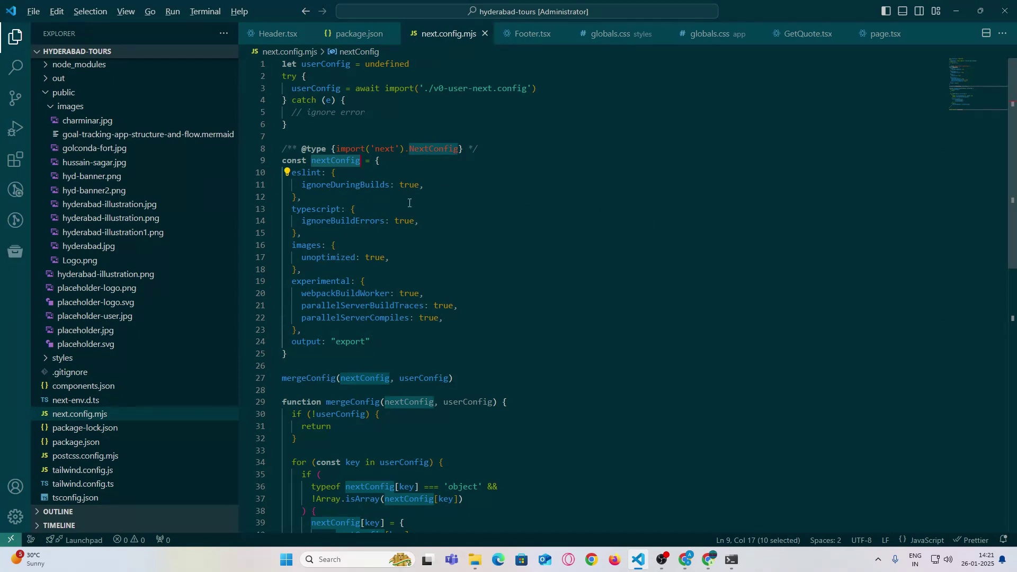
Step: Open the out folder, select all 21 exported items, and restore the Explorer window
key("alt+Tab")
key("Tab")
left_click(110, 148)
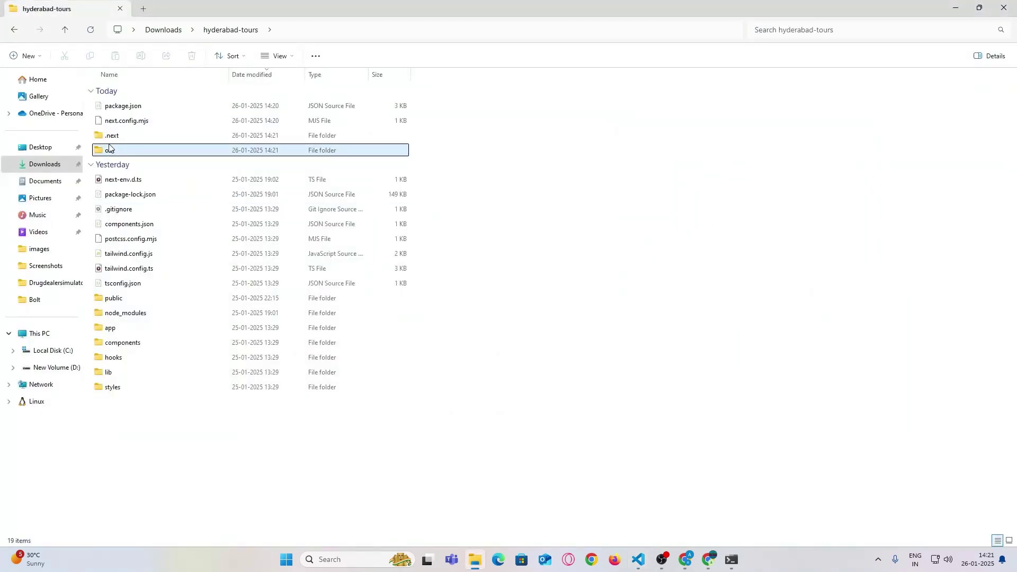
double_click(110, 149)
left_click_drag(192, 479, 168, 105)
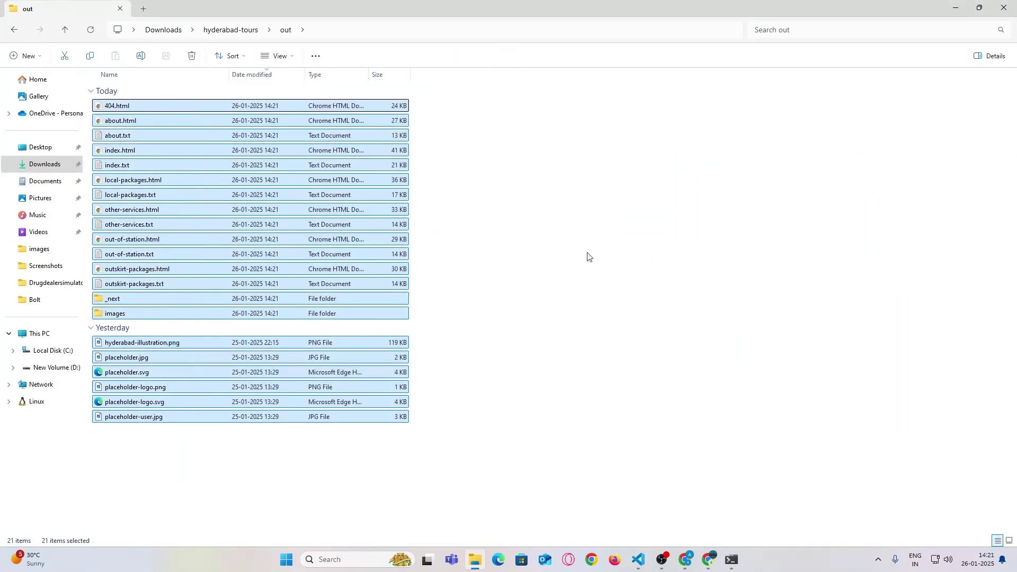
double_click(738, 3)
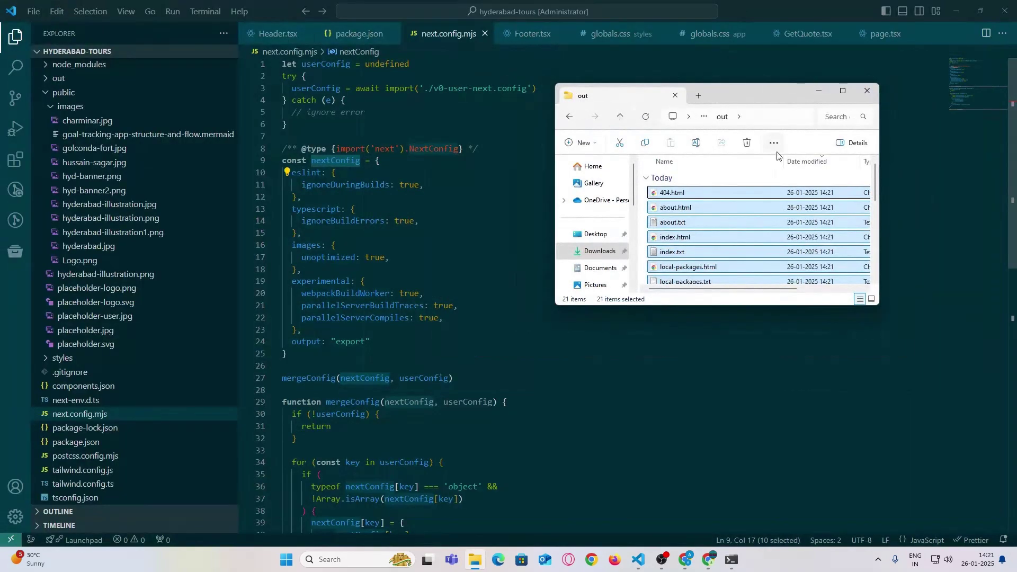
Step: Drag the selected exported files from Explorer into Hostinger's public_html and maximize Chrome
left_click(682, 558)
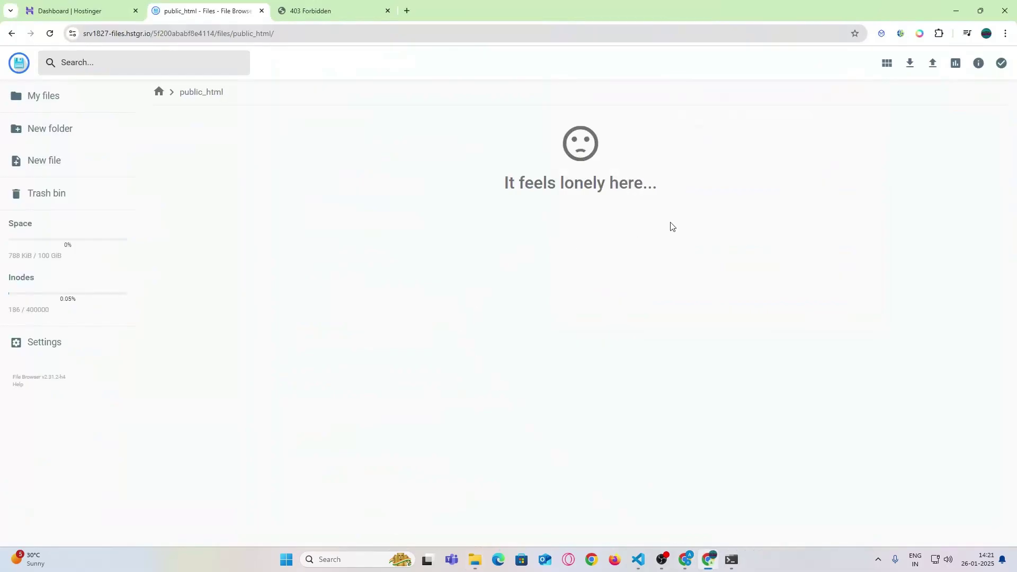
double_click(804, 12)
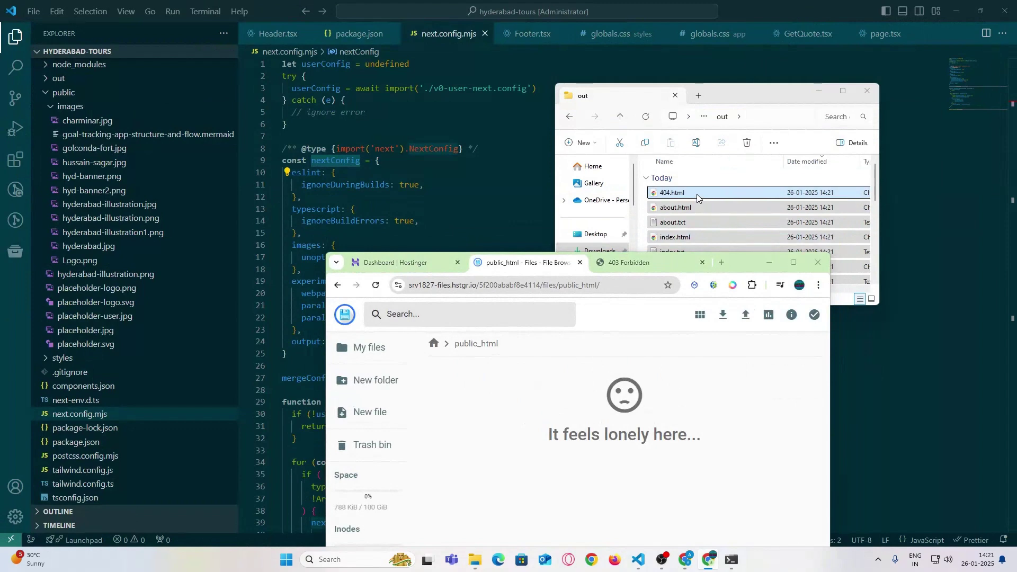
left_click_drag(697, 195, 585, 462)
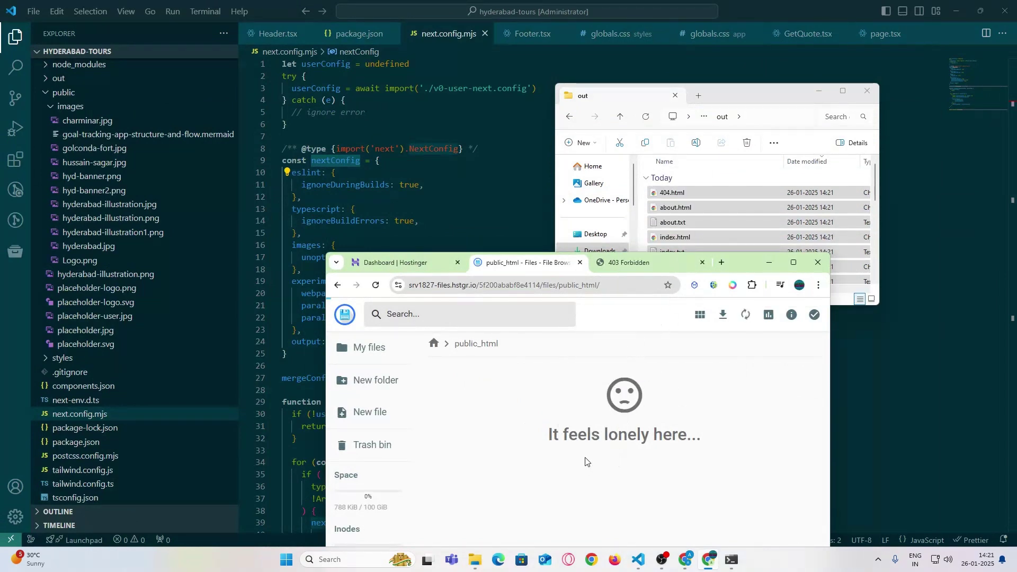
left_click(793, 262)
scroll(658, 297, "down", 1)
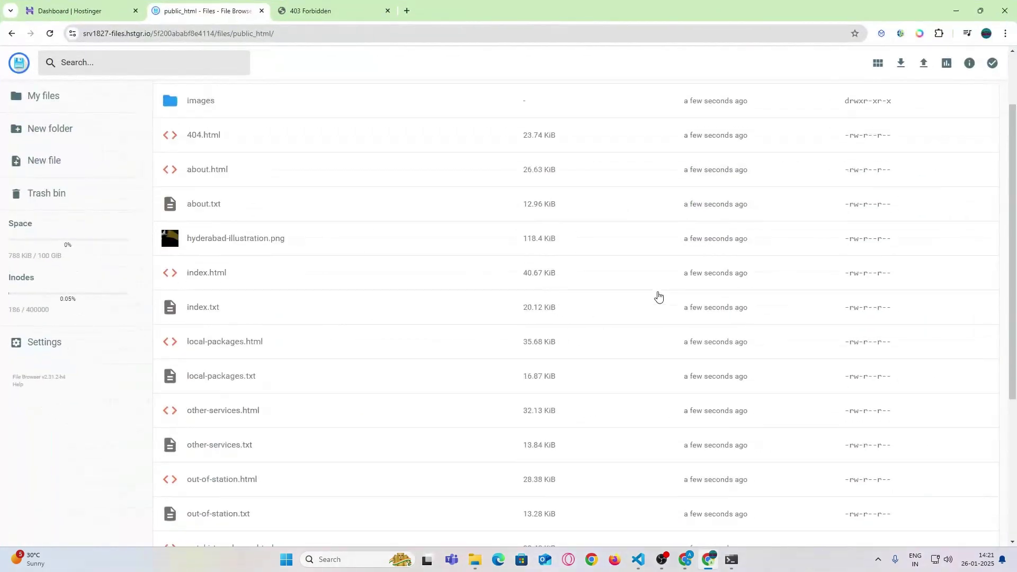
scroll(668, 320, "down", 3)
scroll(691, 336, "up", 3)
scroll(691, 336, "up", 2)
Step: Reload srtoursandtravels.net to show the live SR Tours site and open its LOCAL PACKAGES page
left_click(310, 10)
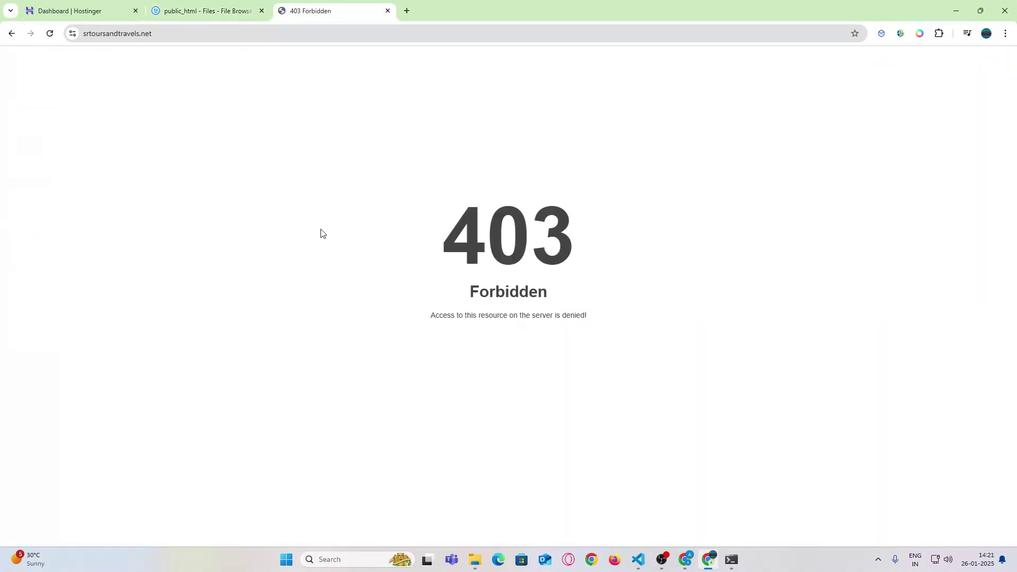
left_click(49, 34)
mouse_move(1014, 112)
left_mouse_down()
mouse_move(1016, 358)
mouse_move(823, 33)
left_mouse_up()
left_click(480, 83)
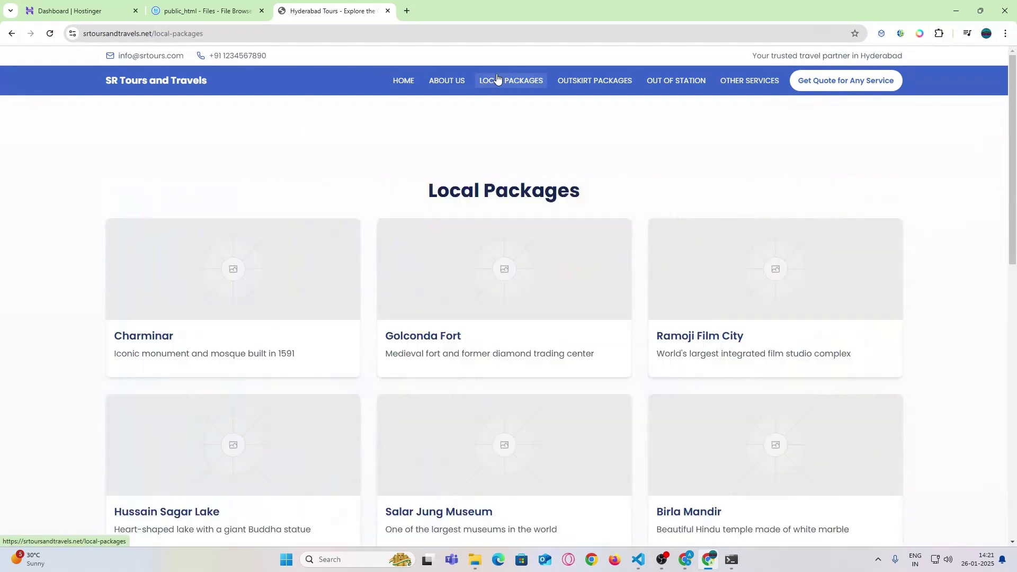
key("alt+Tab")
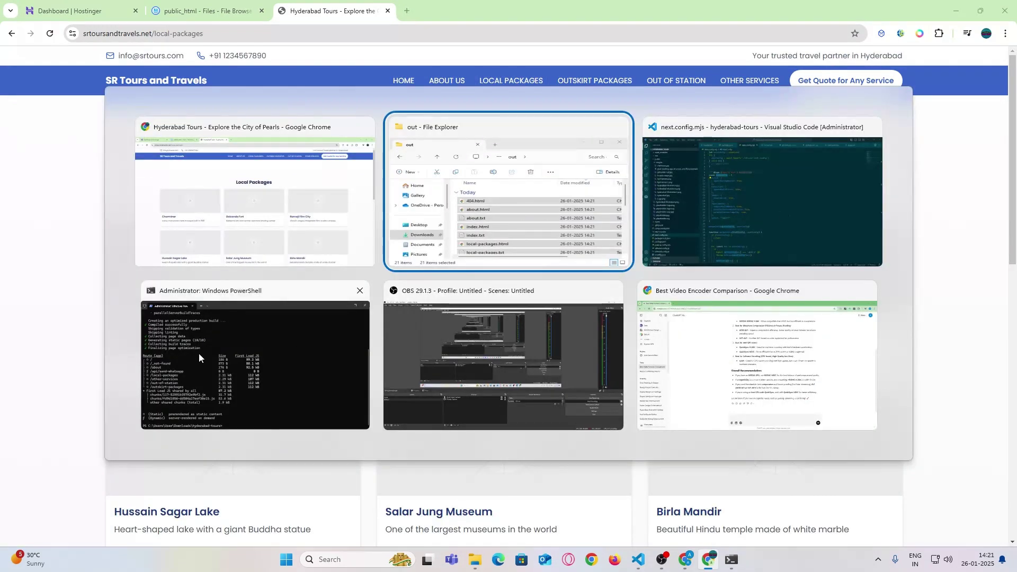
key("Tab")
key("alt+Tab")
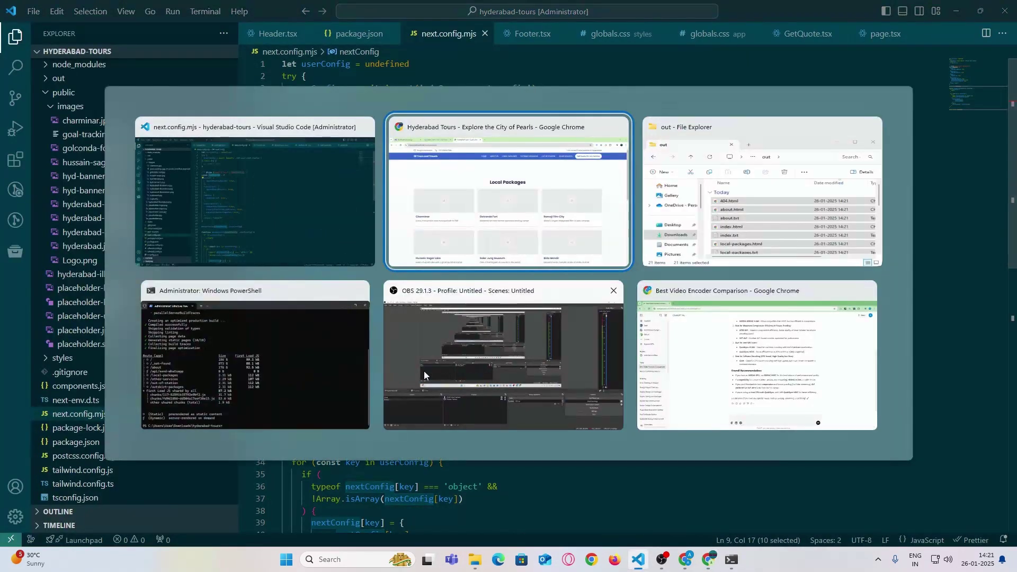
Step: Run npm start in PowerShell to serve the site locally
left_click(339, 374)
type("npm")
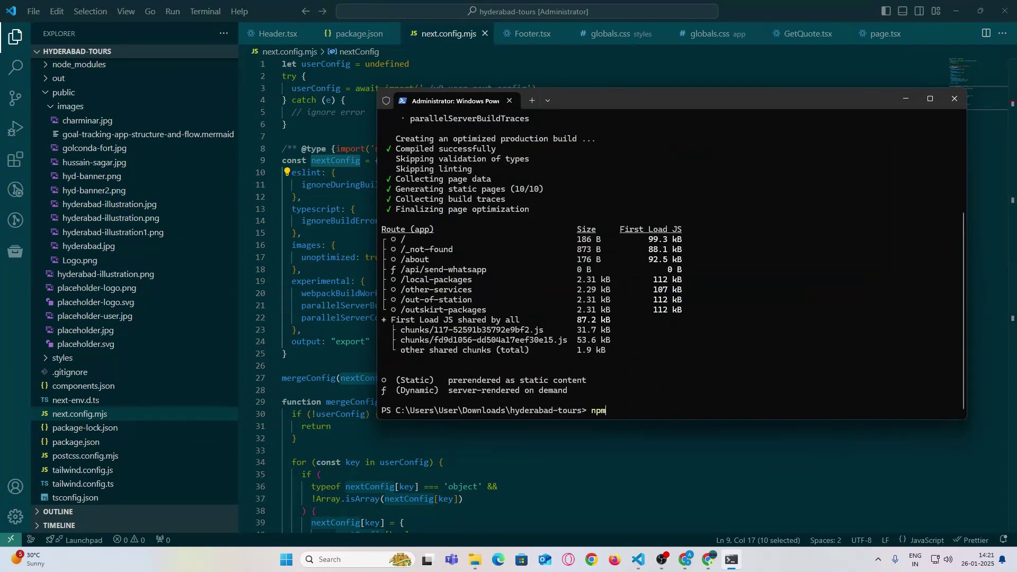
type(" start")
key("Return")
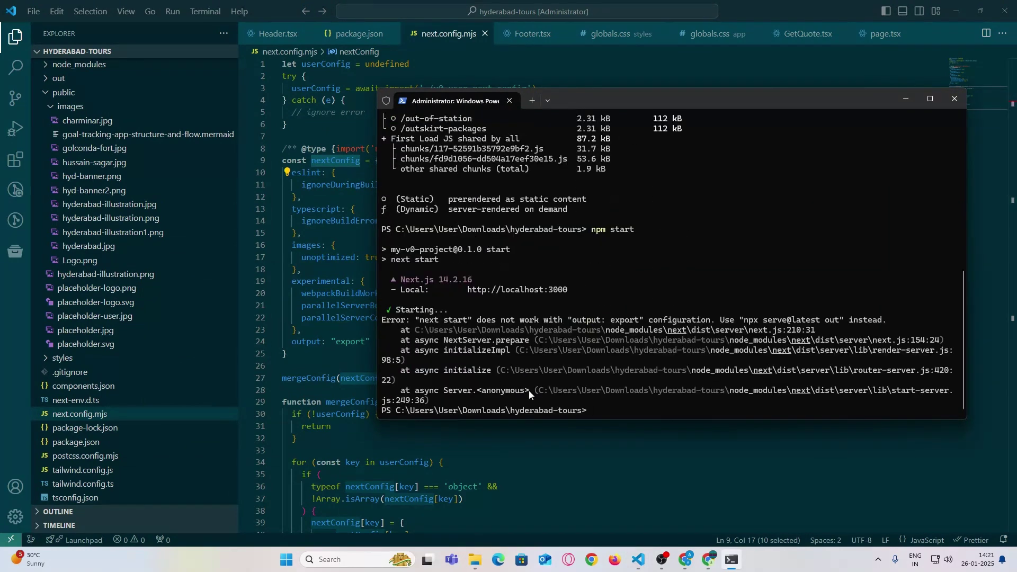
Step: Comment out the output: "export" line 24 in next.config.mjs
key("alt+Tab")
left_click_drag(372, 342, 243, 344)
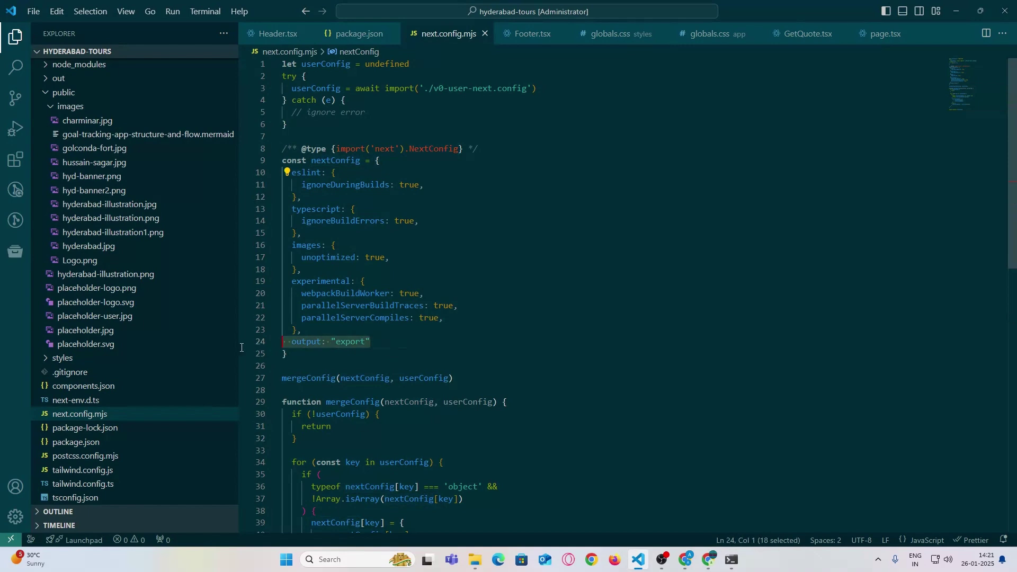
key("alt+Tab")
key("alt+Tab")
key("ctrl+slash")
key("alt+Tab")
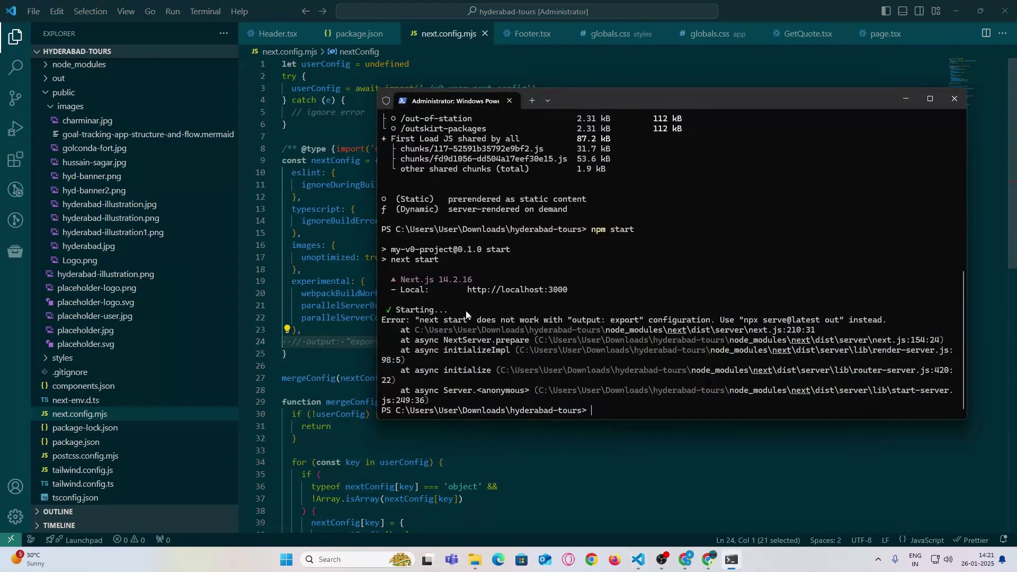
Step: Rerun npm start and open the site at localhost:3000
key("Up")
key("Return")
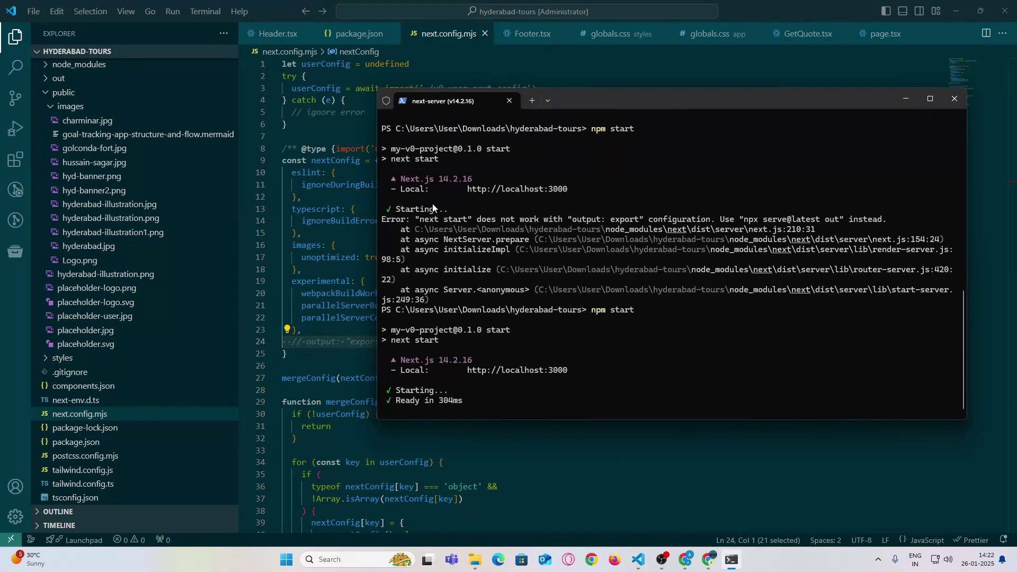
left_click(540, 372, "ctrl")
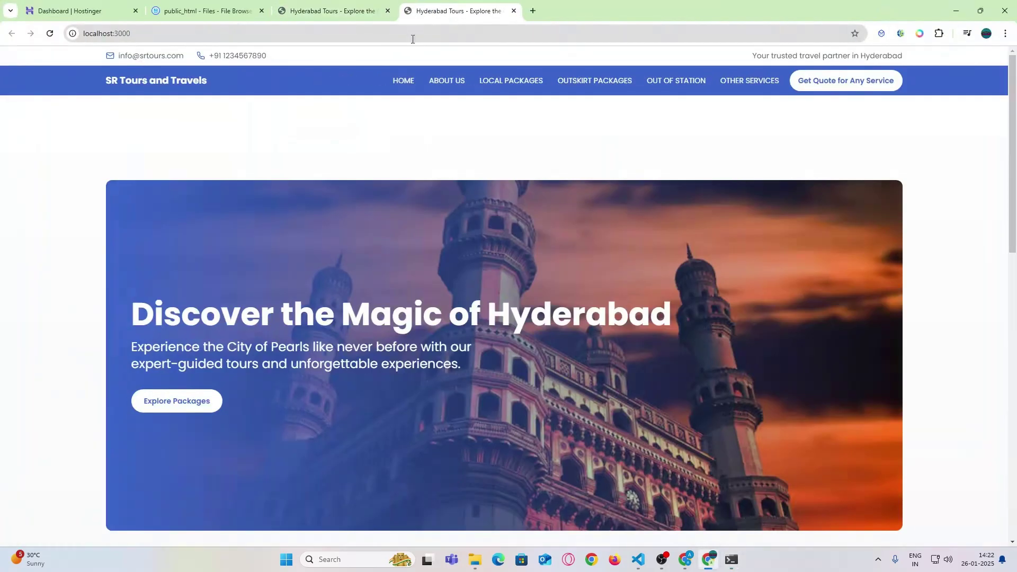
scroll(415, 303, "down", 3)
Step: Check the next-server terminal for localhost:3000, then return to next.config.mjs in the editor
key("alt+Tab")
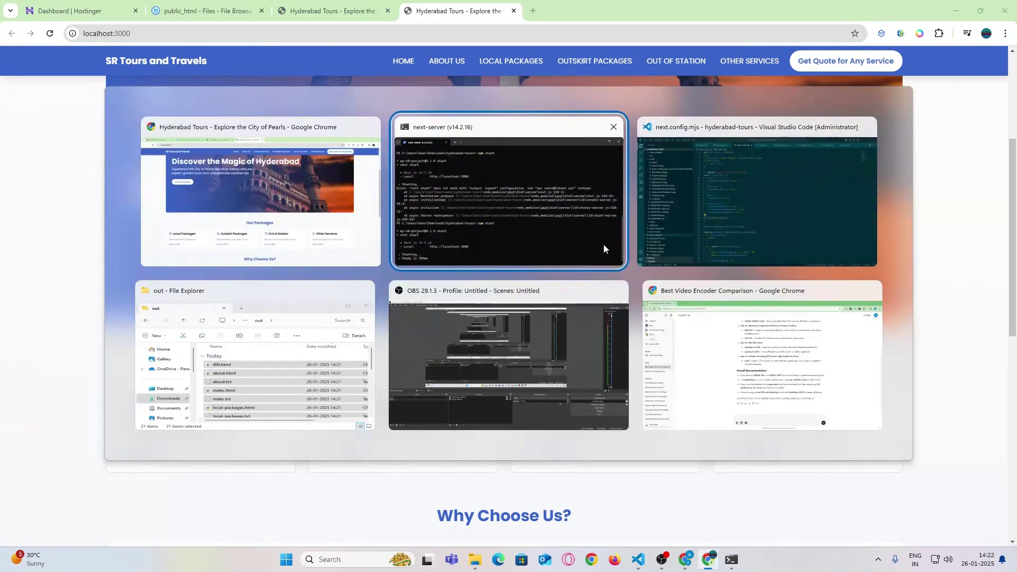
left_click(603, 249)
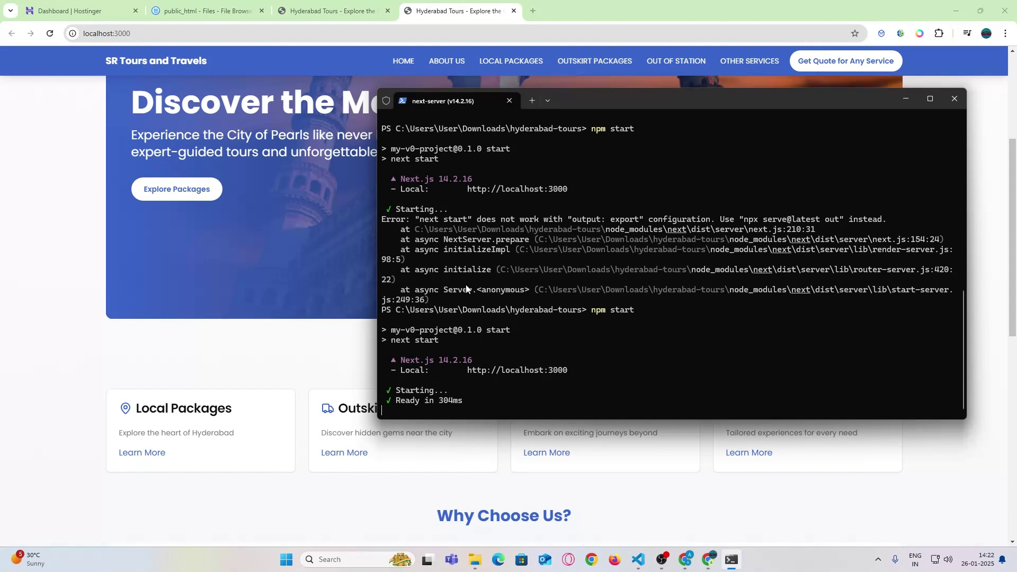
key("alt+Tab")
key("Tab")
Step: Uncomment output: "export" on line 24 of next.config.mjs without saving
key("End")
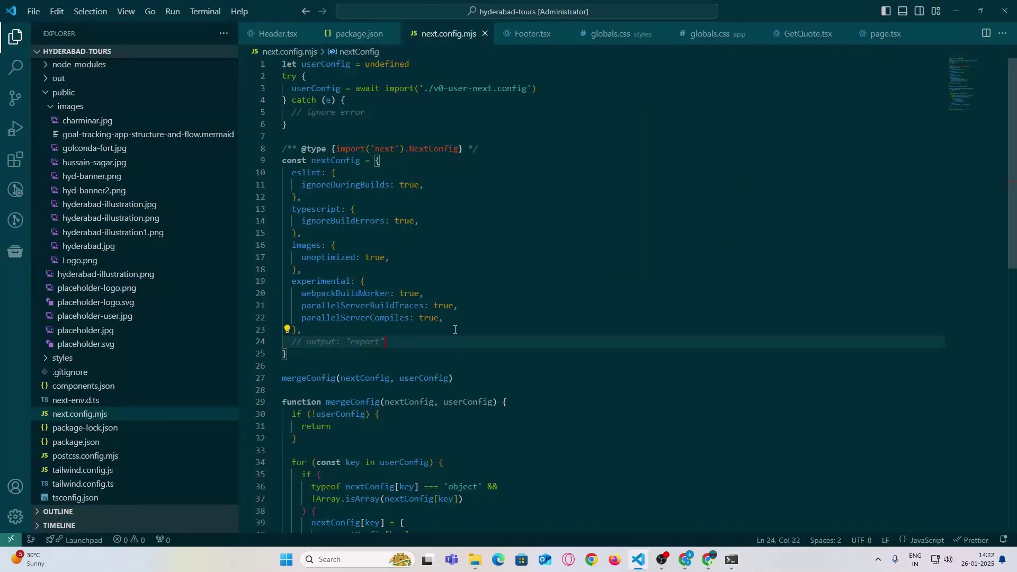
key("ctrl+slash")
key("alt+Tab")
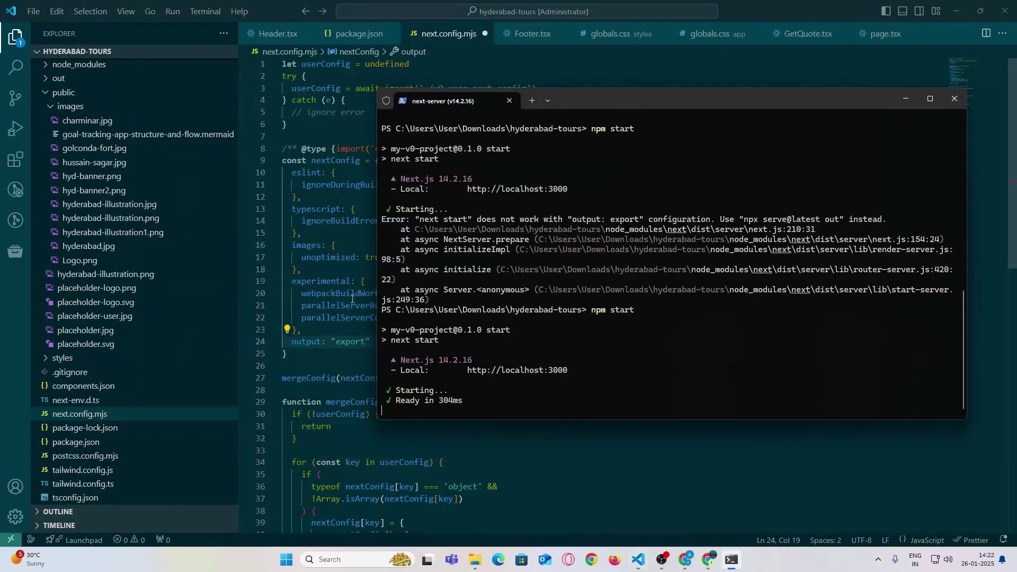